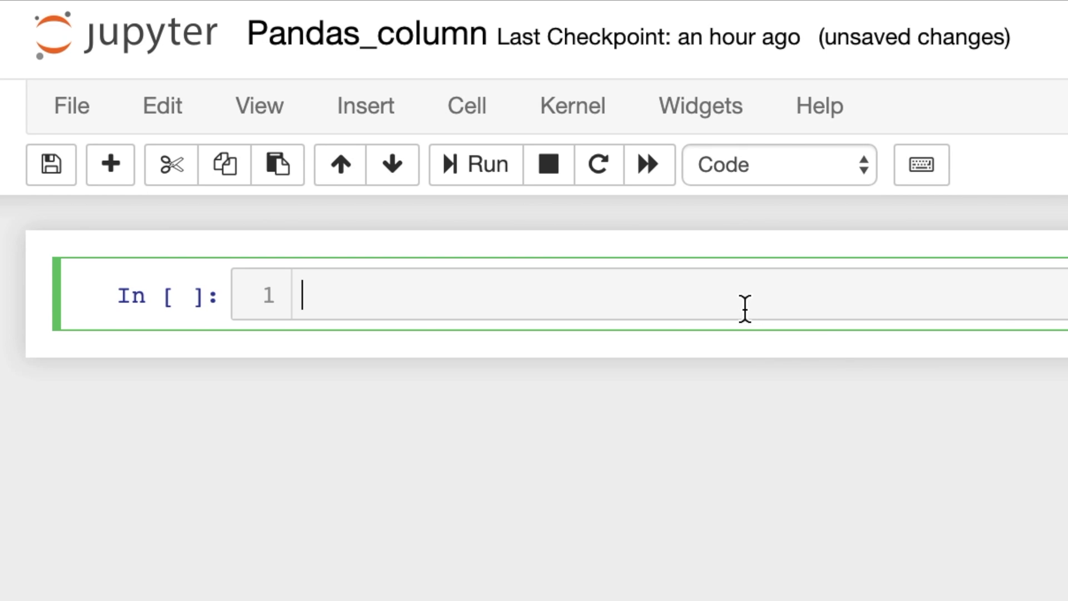
text(import panda)
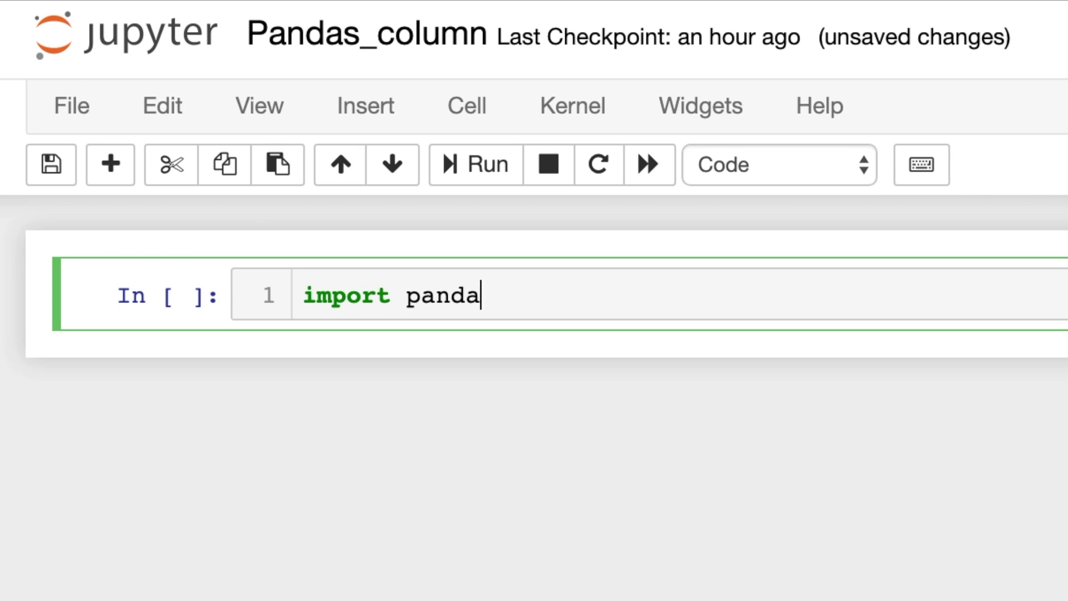
text(s as pd)
Step: Import pandas as pd, then load youtube.csv into df and display it
key(shift+Return)
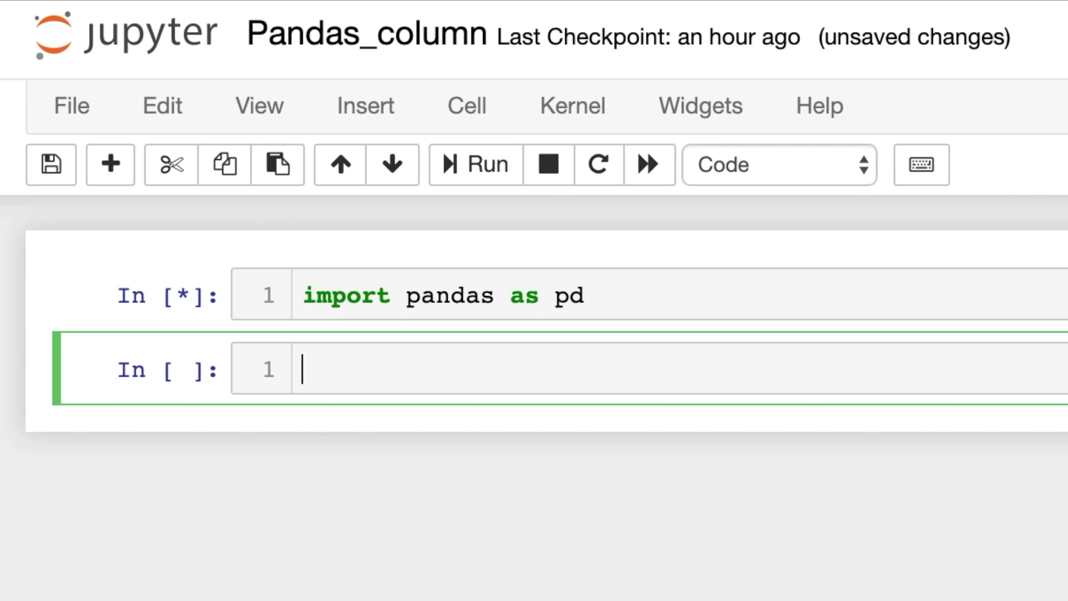
text(df = p)
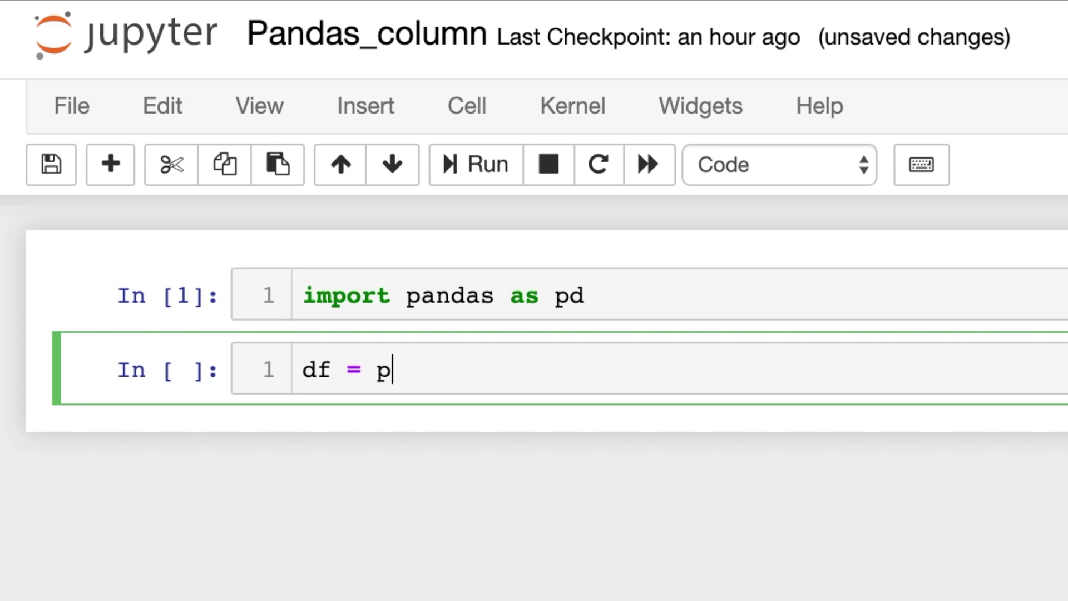
text(d.read_csv()
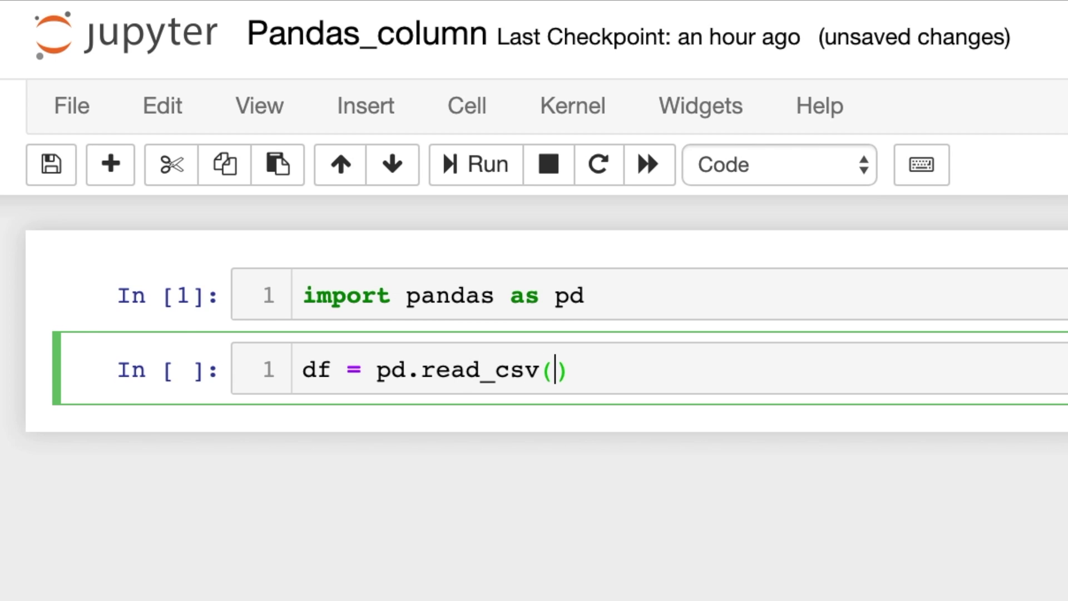
text("youtube.c)
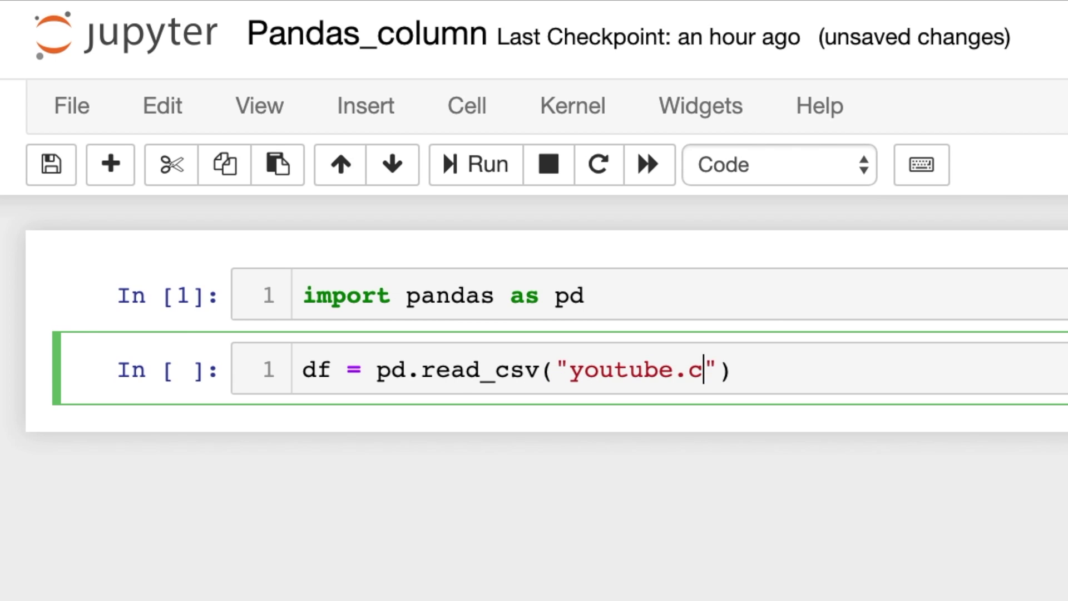
text(sv"))
key(Return)
text(df)
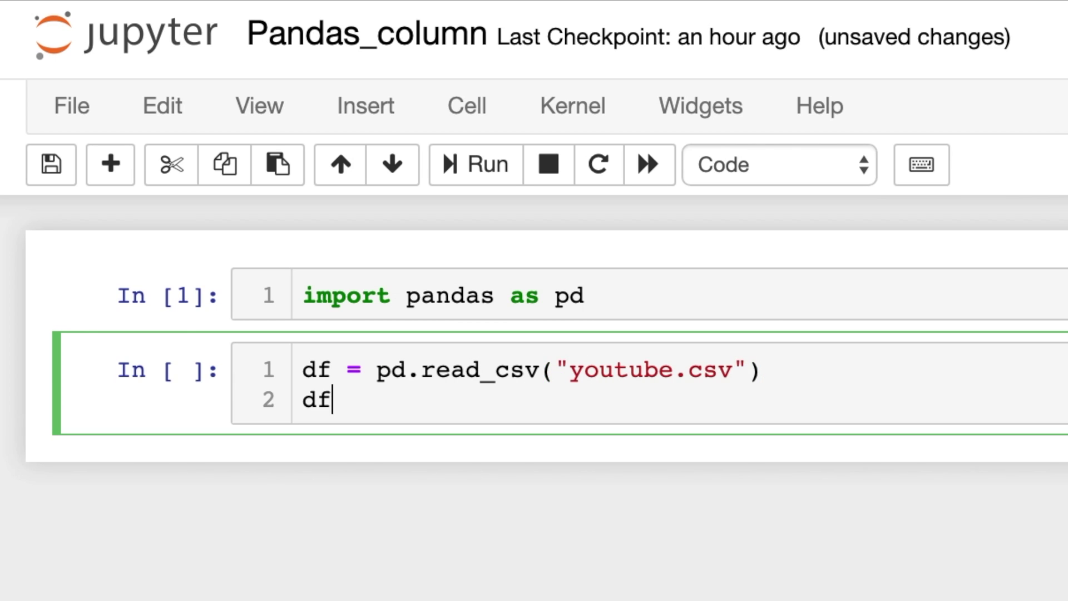
key(shift+Return)
scroll(534, 377, down, 3)
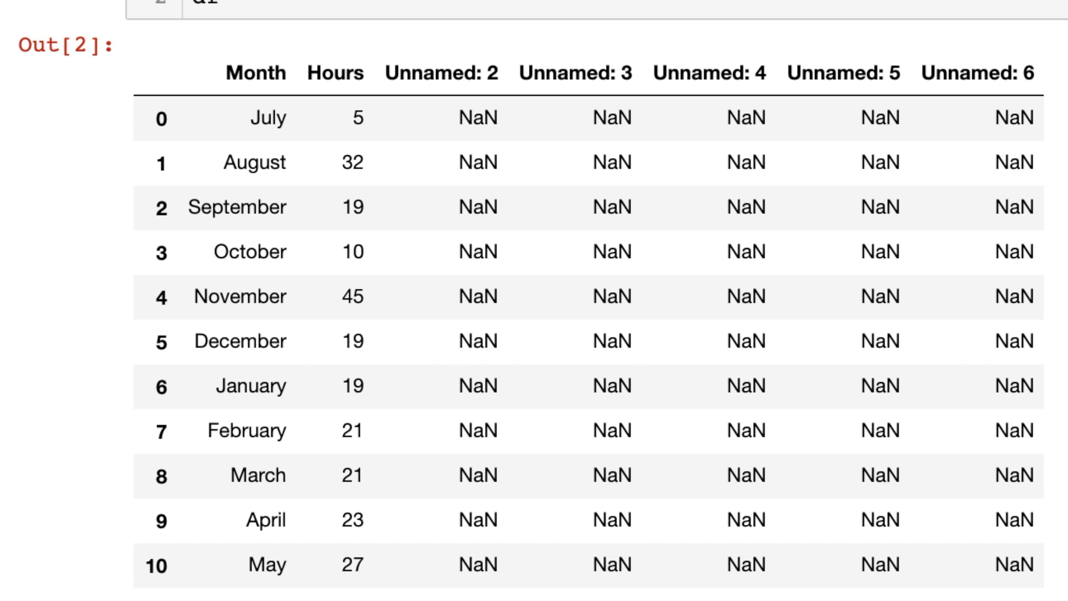
scroll(1033, 341, up, 2)
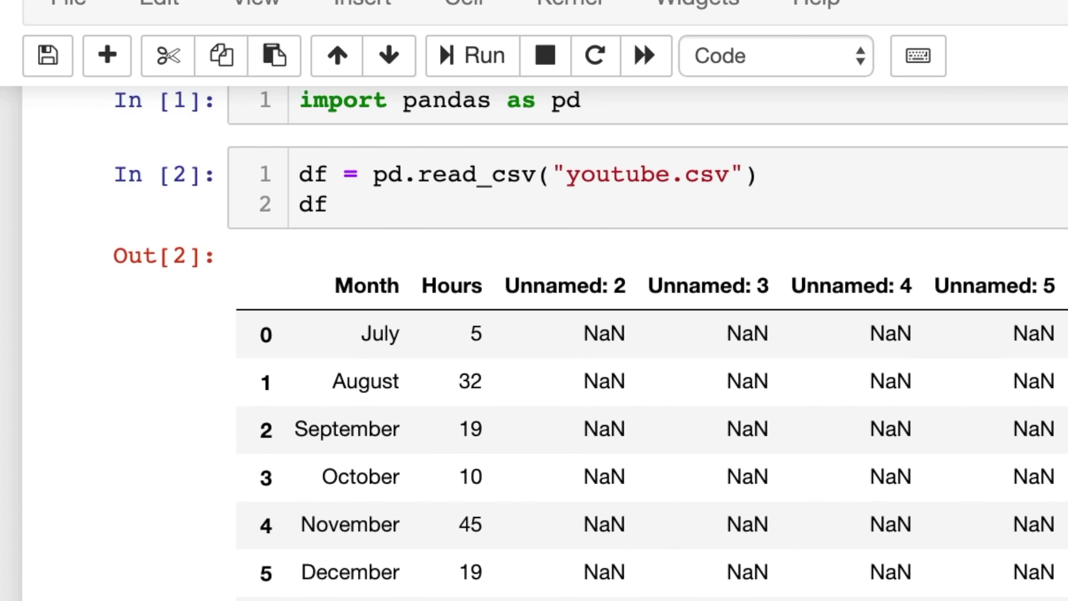
scroll(1033, 341, up, 1)
click(504, 261)
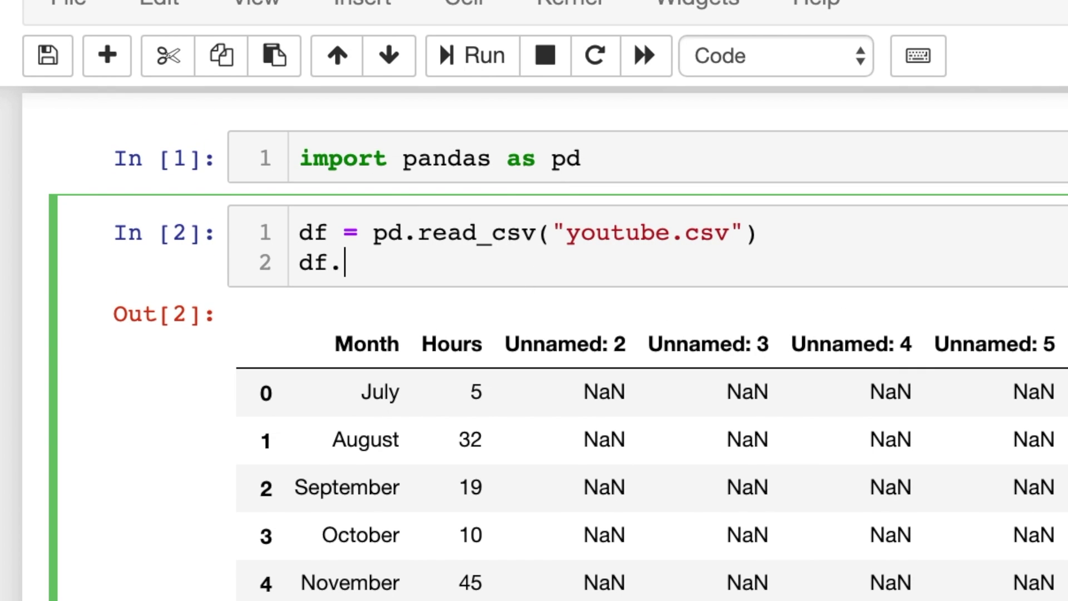
text(dropna(inplace=True, axis=1))
Step: Run df.dropna(inplace=True, axis=1) so df keeps only the Month and Hours columns
key(Return)
text(df)
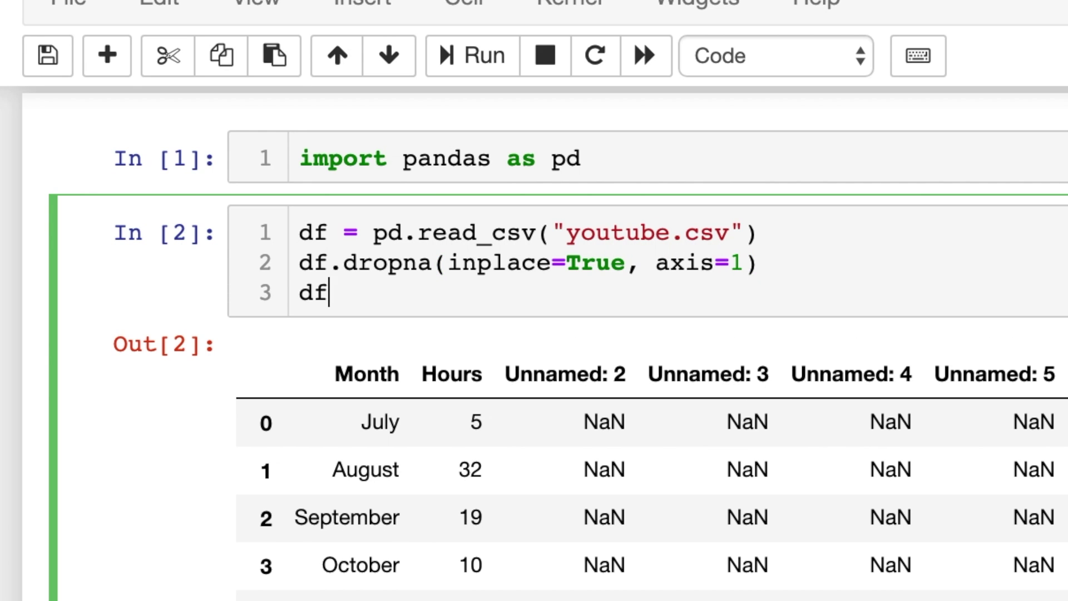
key(shift+Return)
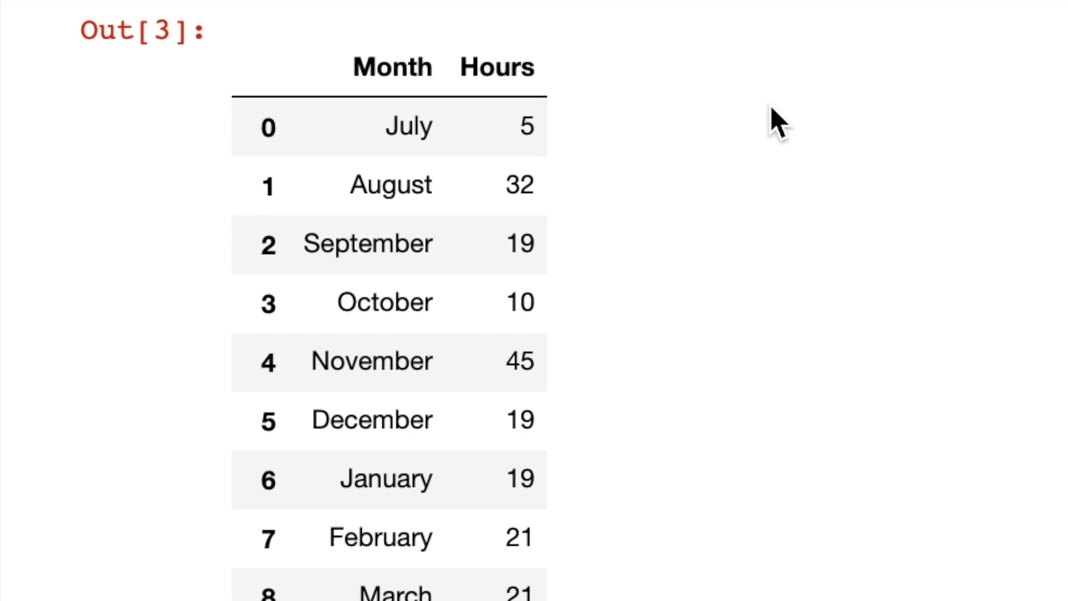
scroll(771, 107, down, 1)
scroll(770, 107, down, 5)
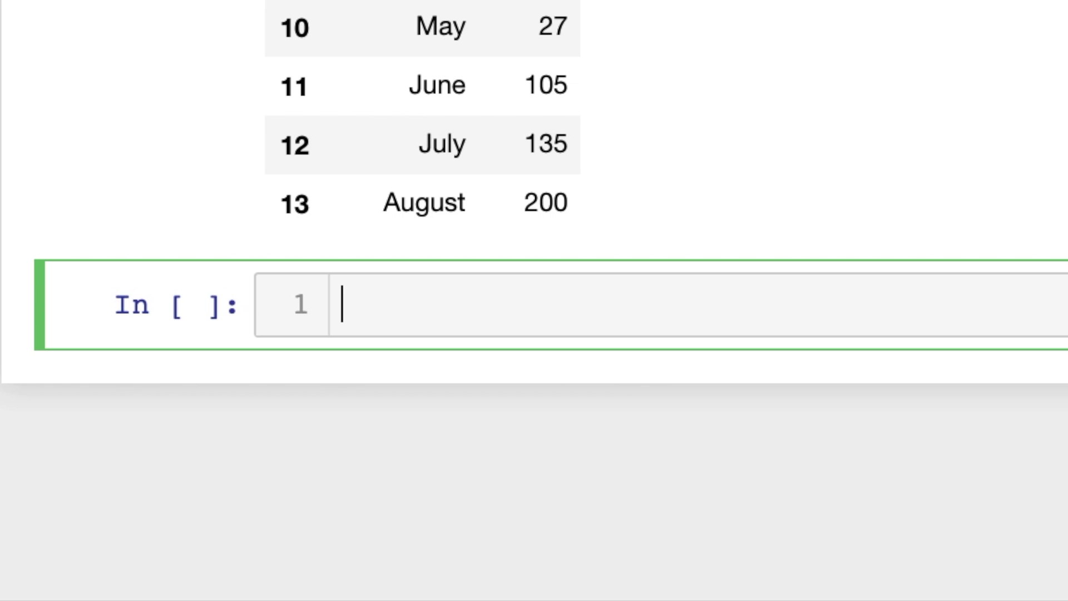
text(df[')
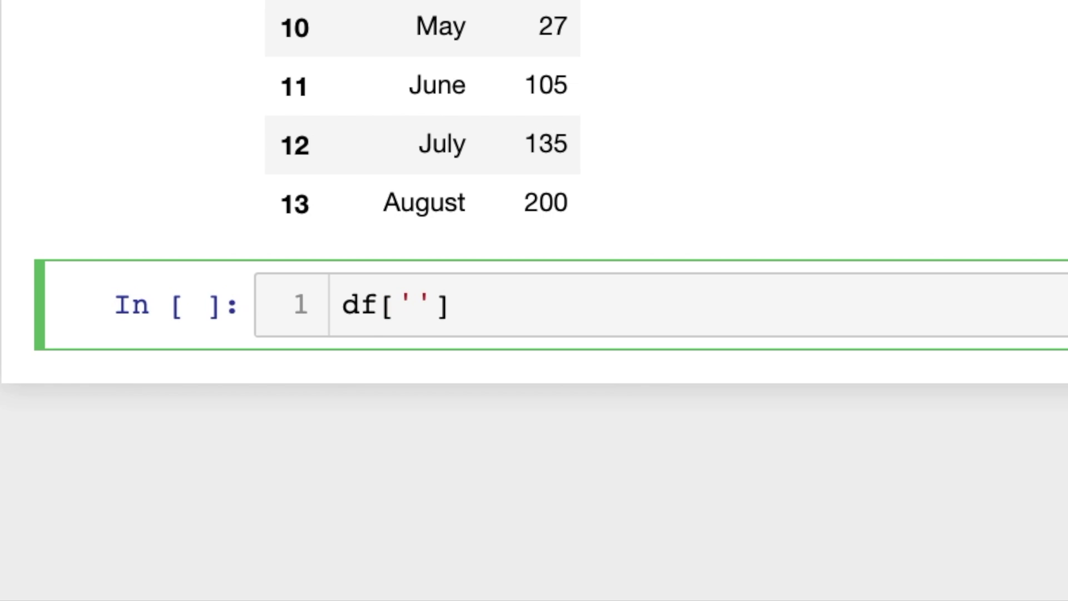
text(Column )
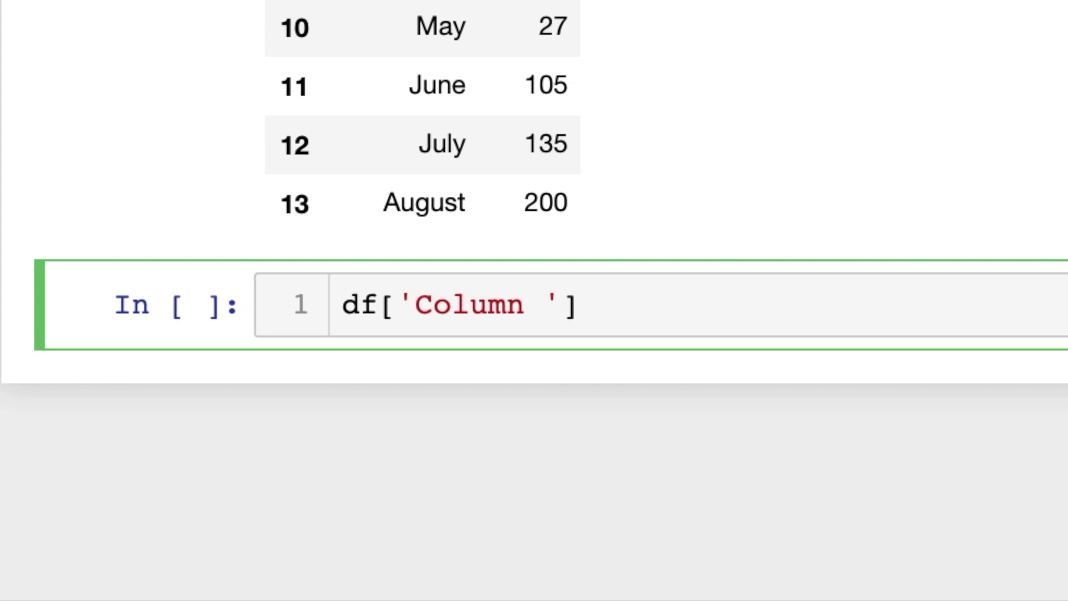
text(Name'] = 'VALUES)
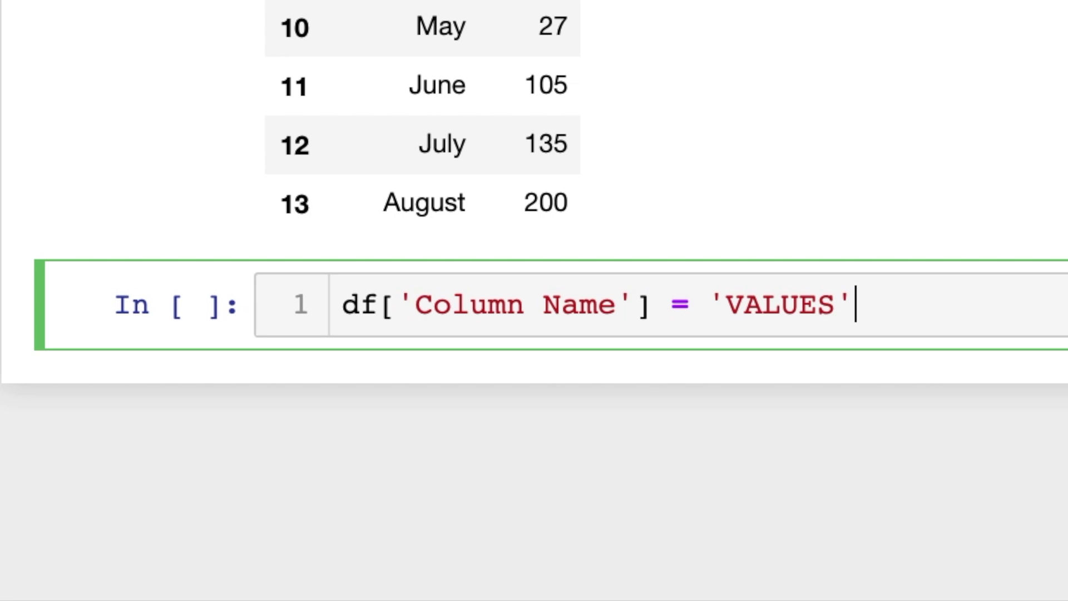
Step: Set df['Column Name'] = 'VALUES' and show the updated df
key(Return)
text(df)
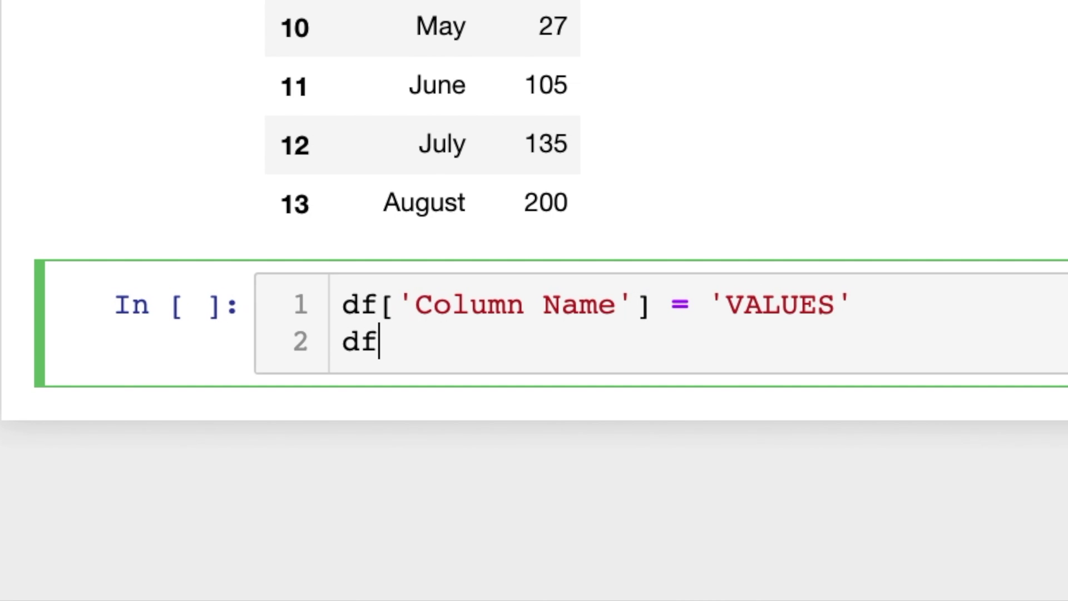
key(shift+Return)
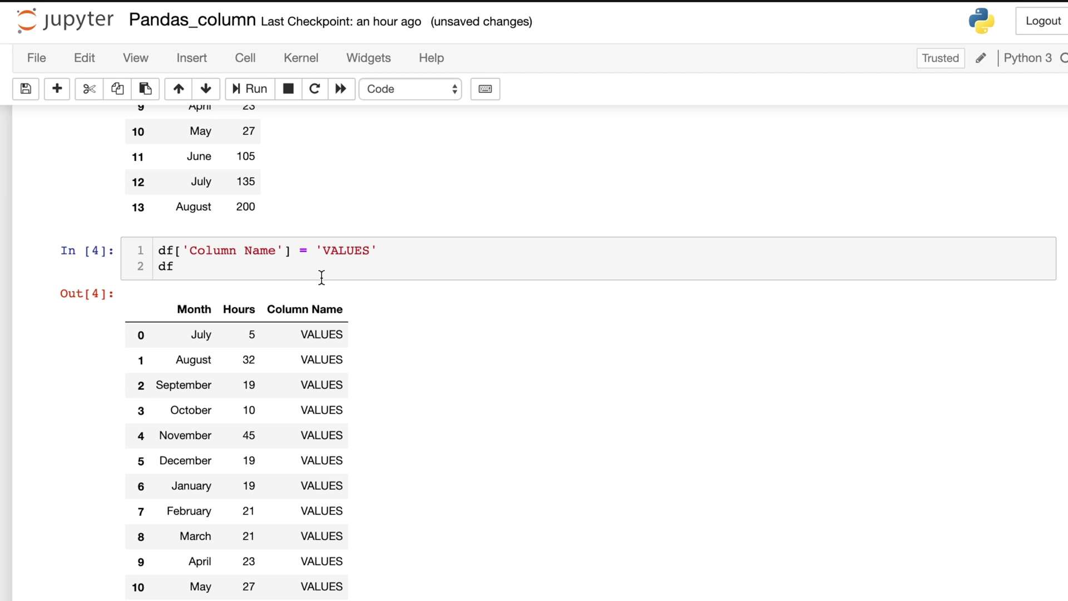
Step: Delete the 'Column Name' example cell and rerun the cells from the pandas import
click(320, 276)
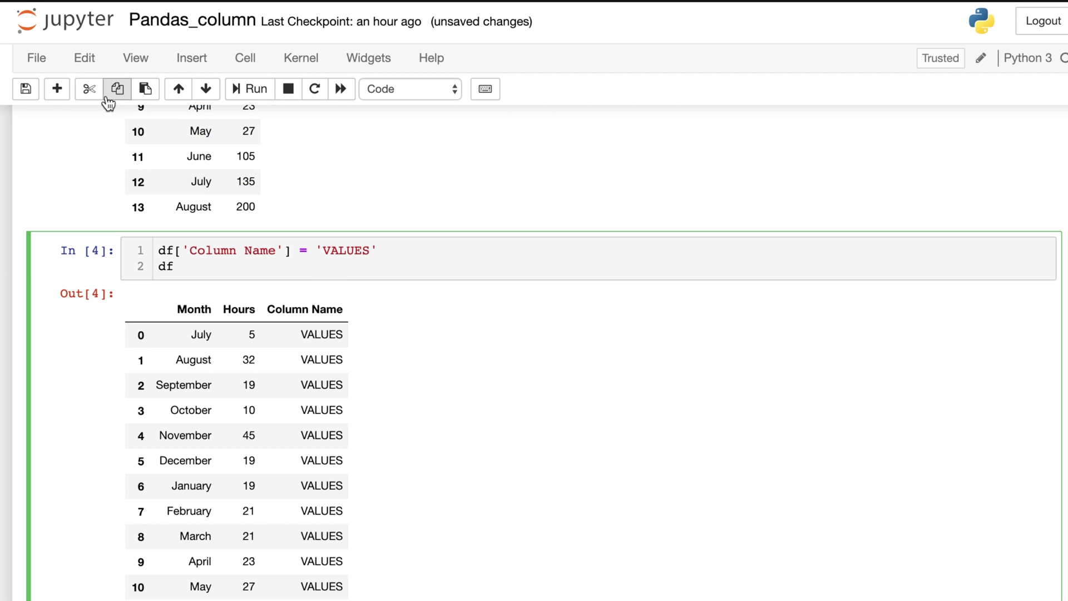
click(88, 89)
scroll(250, 334, up, 3)
click(251, 149)
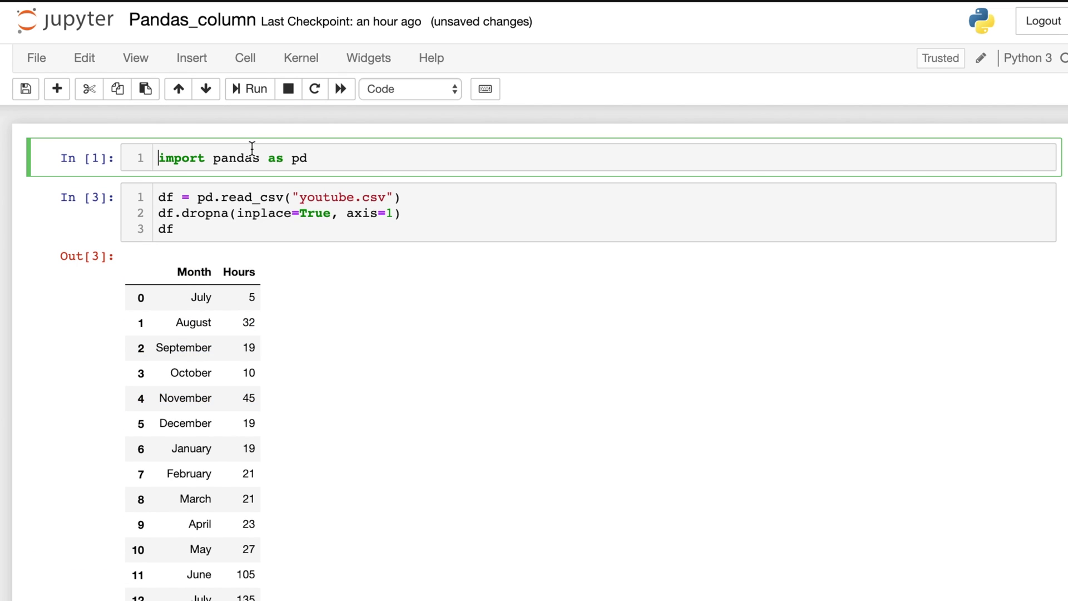
key(shift+Return)
key(shift+Return)
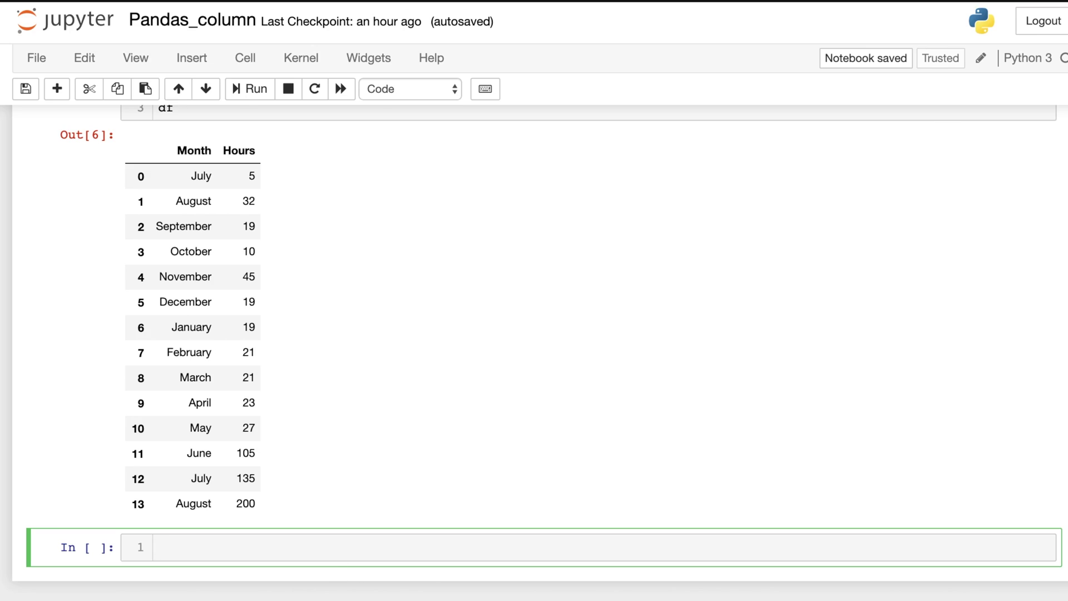
text(df[)
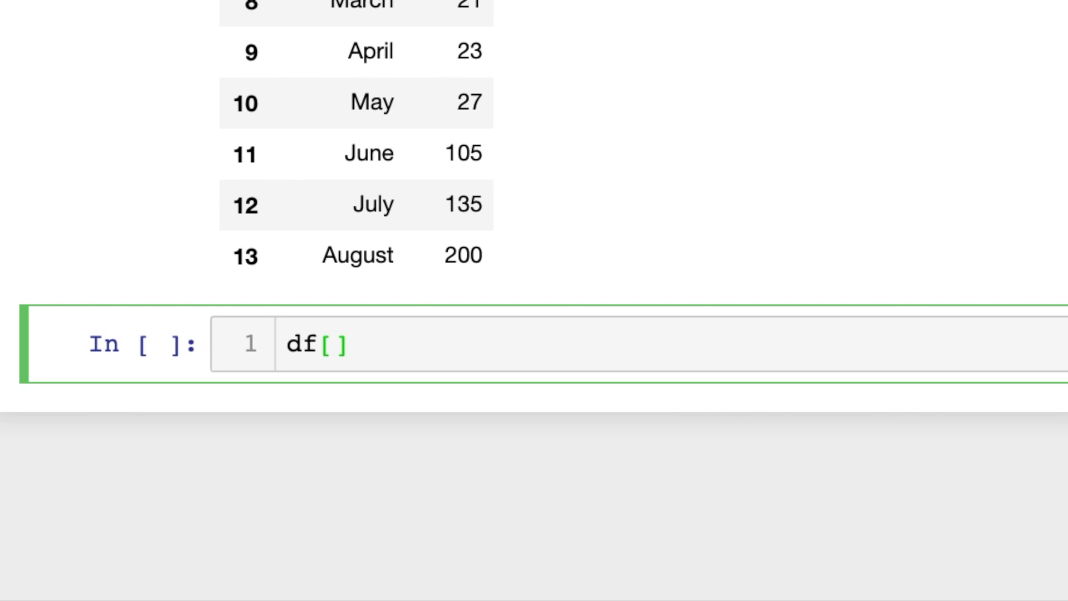
text('Minutes)
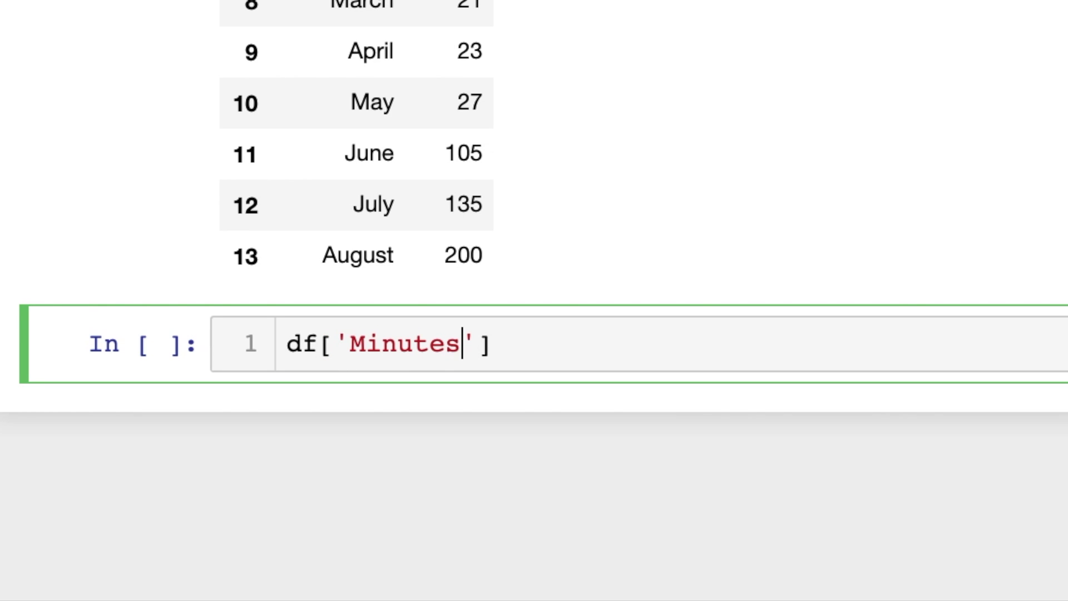
text('] = df[)
text('H)
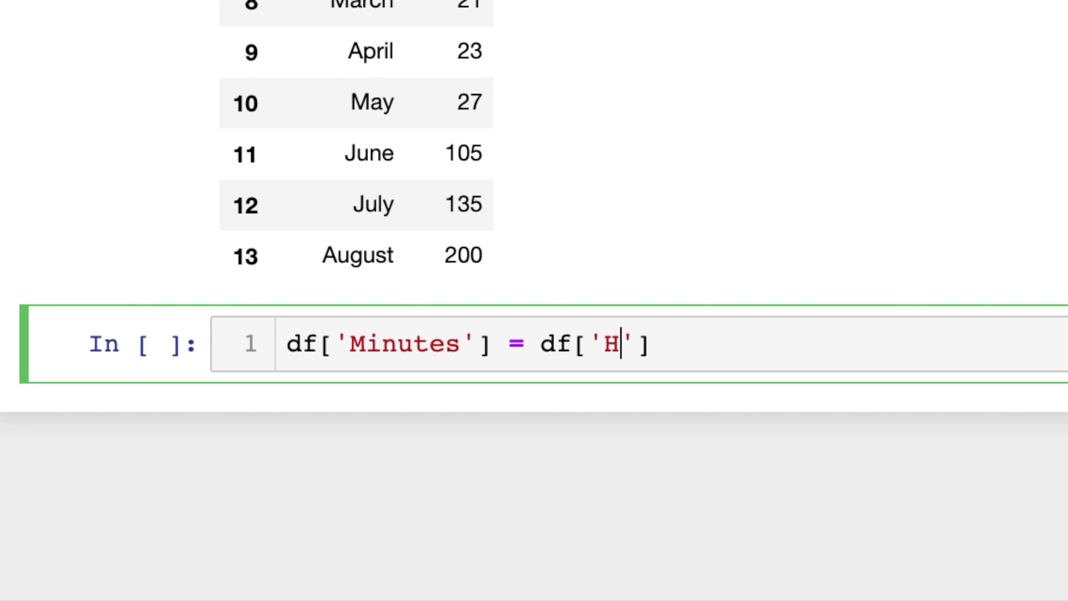
text(ours'] * )
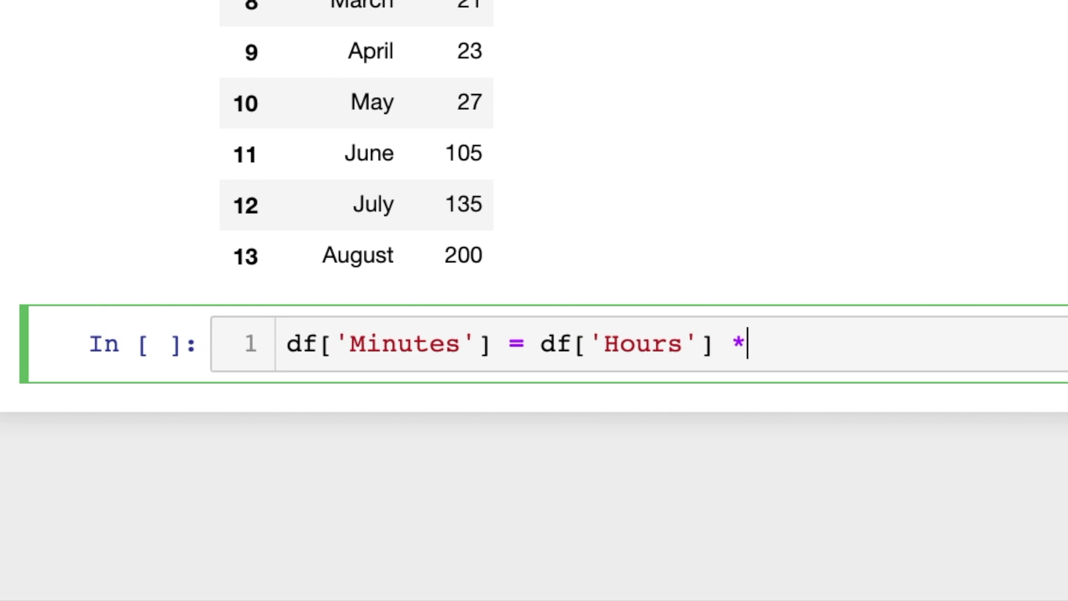
text(60)
Step: Set df['Minutes'] = df['Hours'] * 60 and show the updated df
key(Return)
text(df)
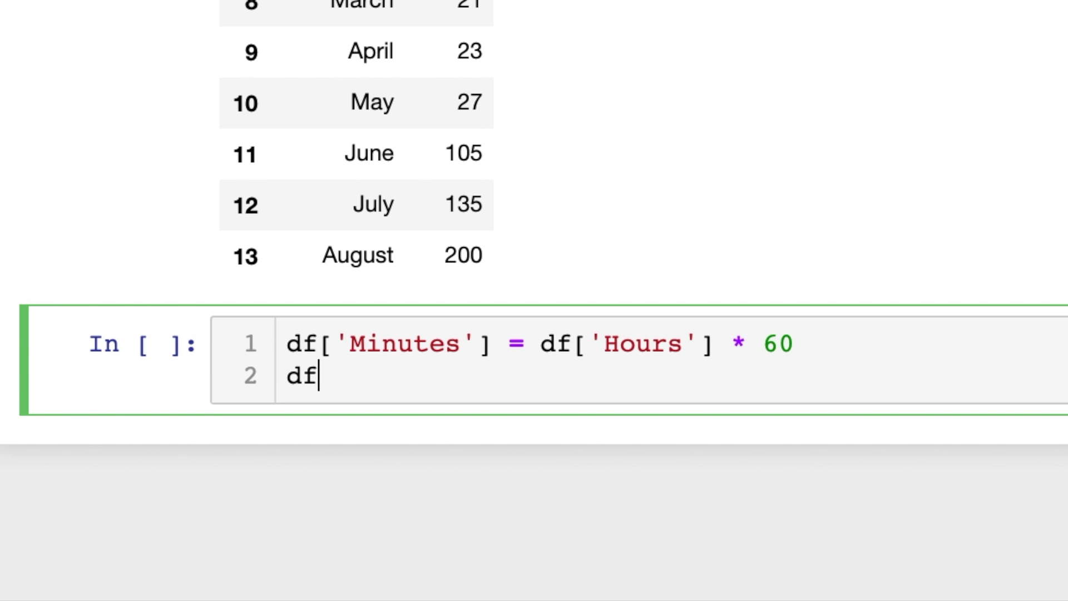
key(shift+Return)
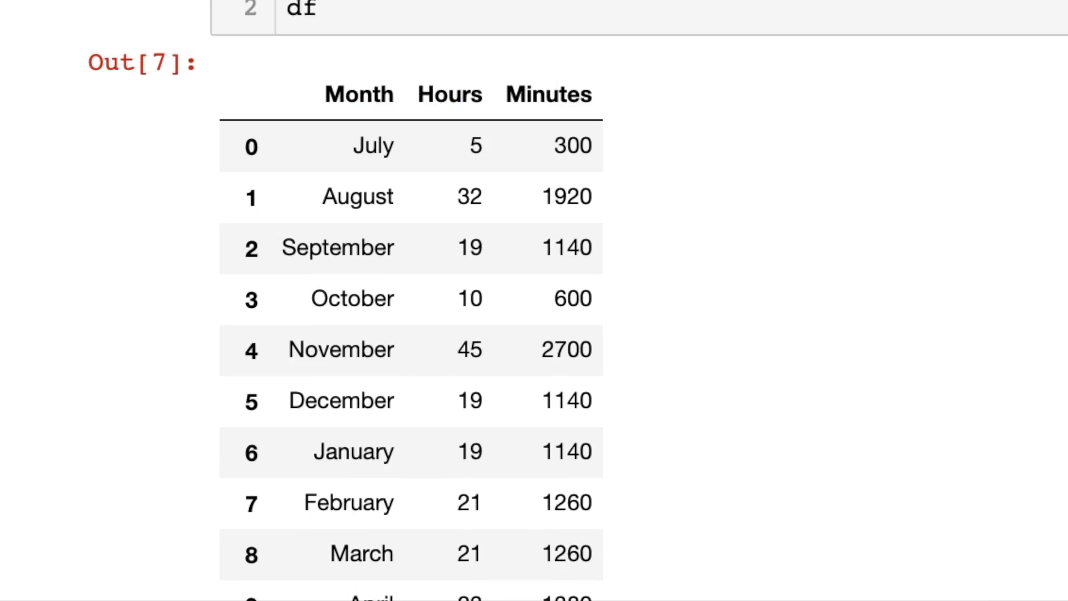